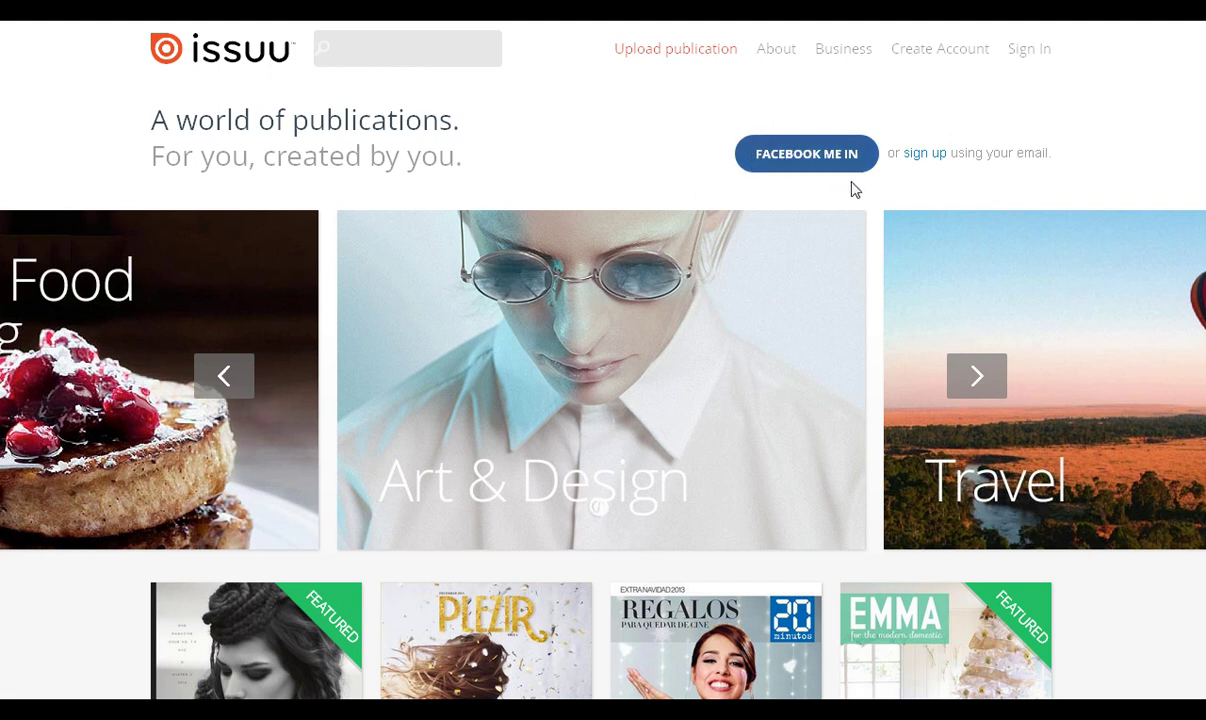
# Step: Start signing up for a new Issuu account using an email address
pyautogui.click(923, 155)
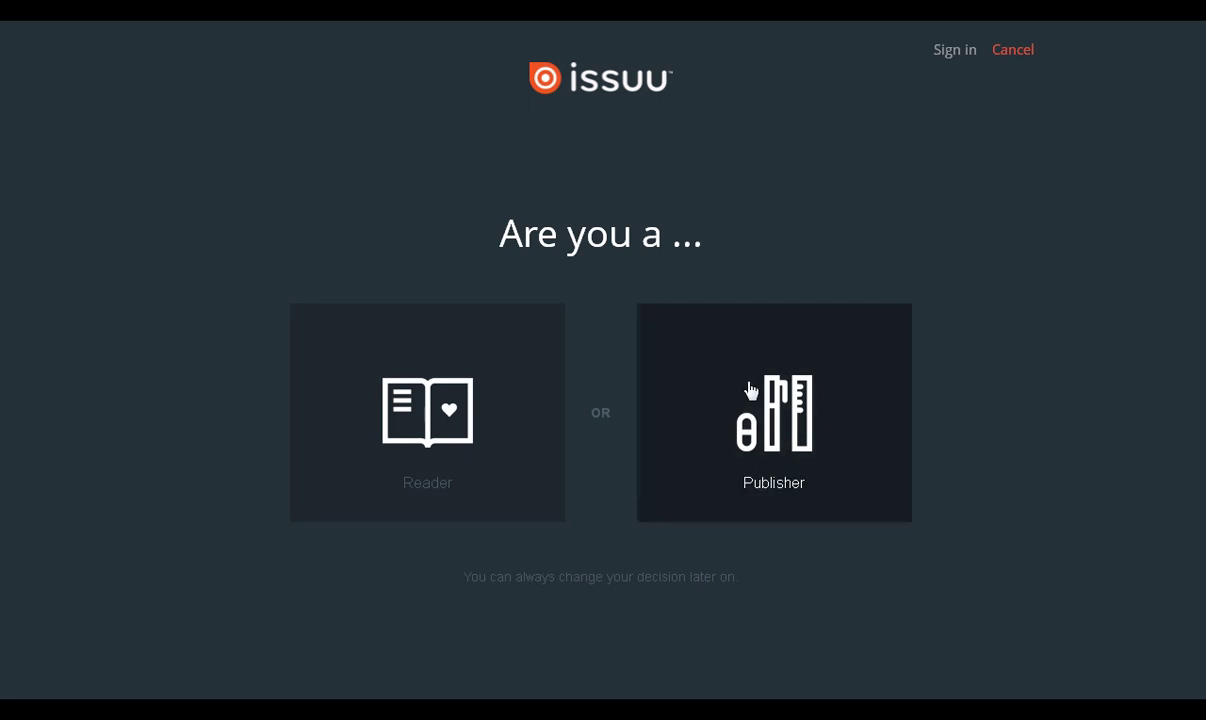
# Step: Choose the Publisher account type and the FREE $0 plan
pyautogui.click(785, 432)
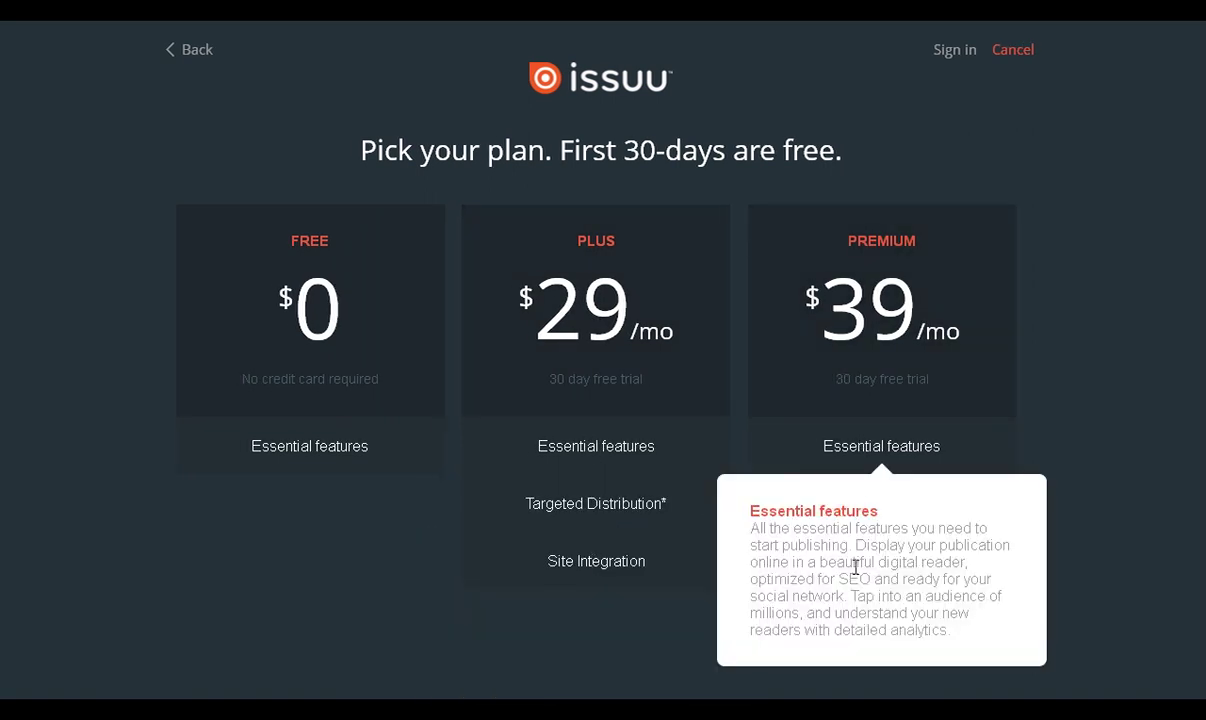
pyautogui.click(311, 330)
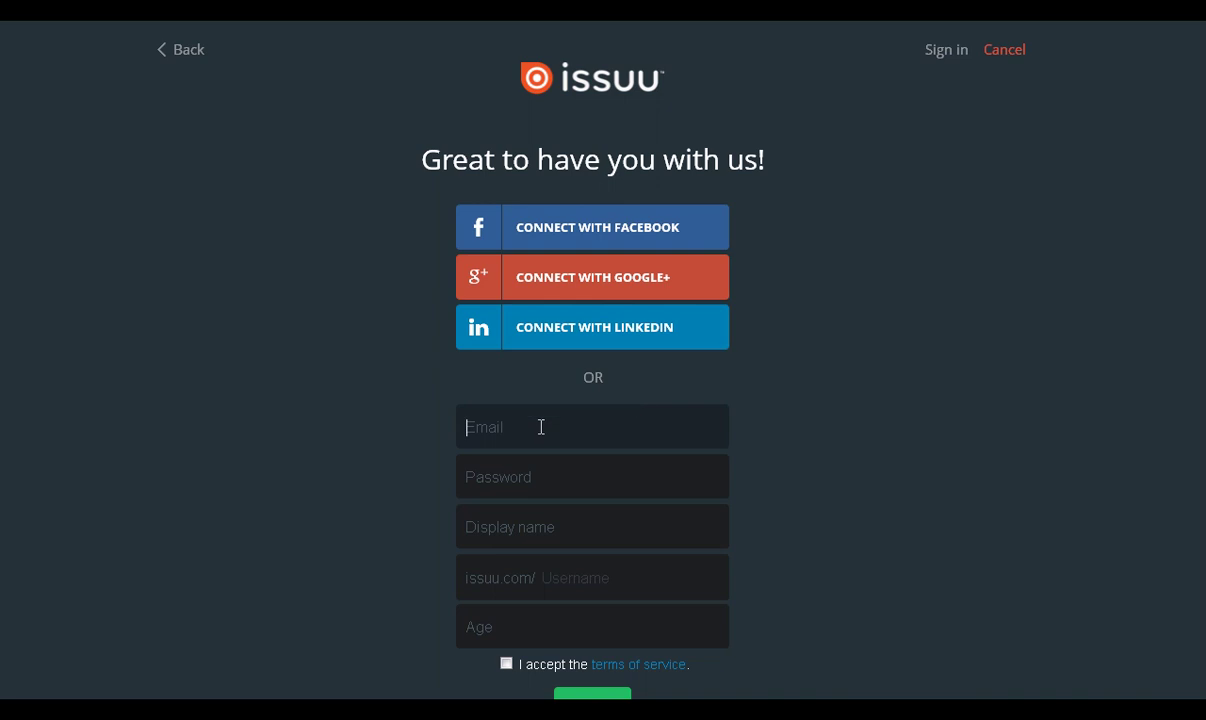
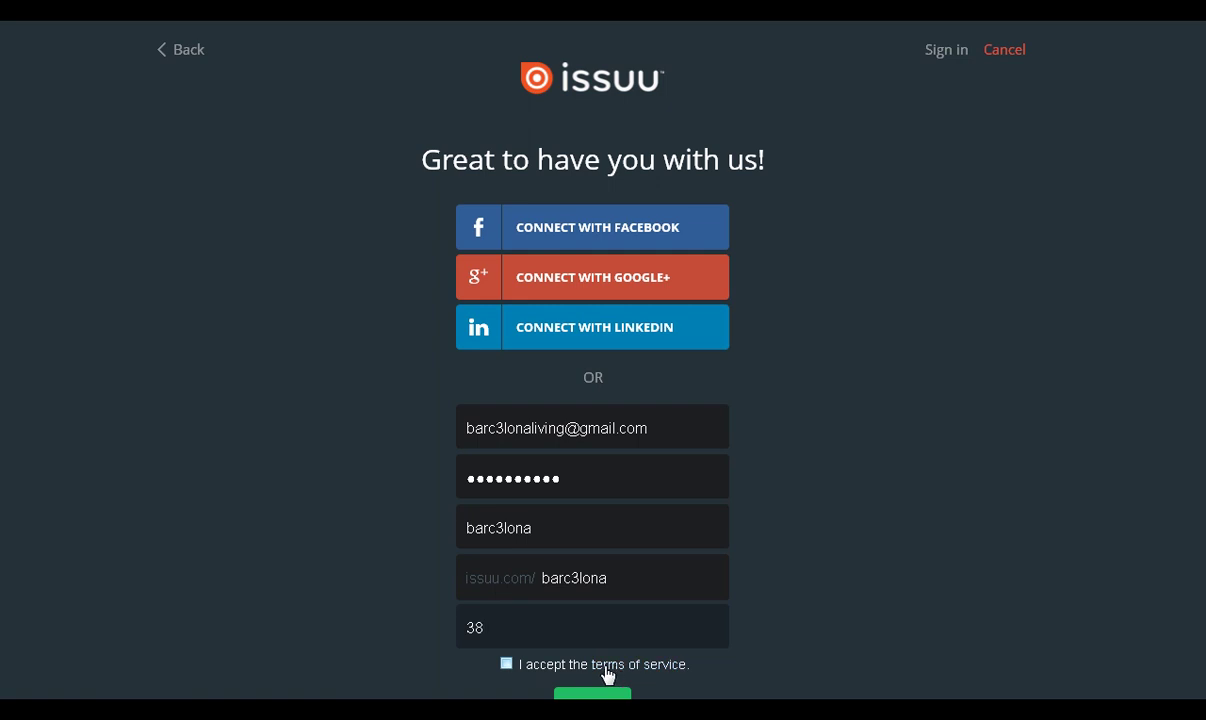
# Step: Enter the email, password, display name, username and age 38, and accept the terms of service
pyautogui.click(507, 664)
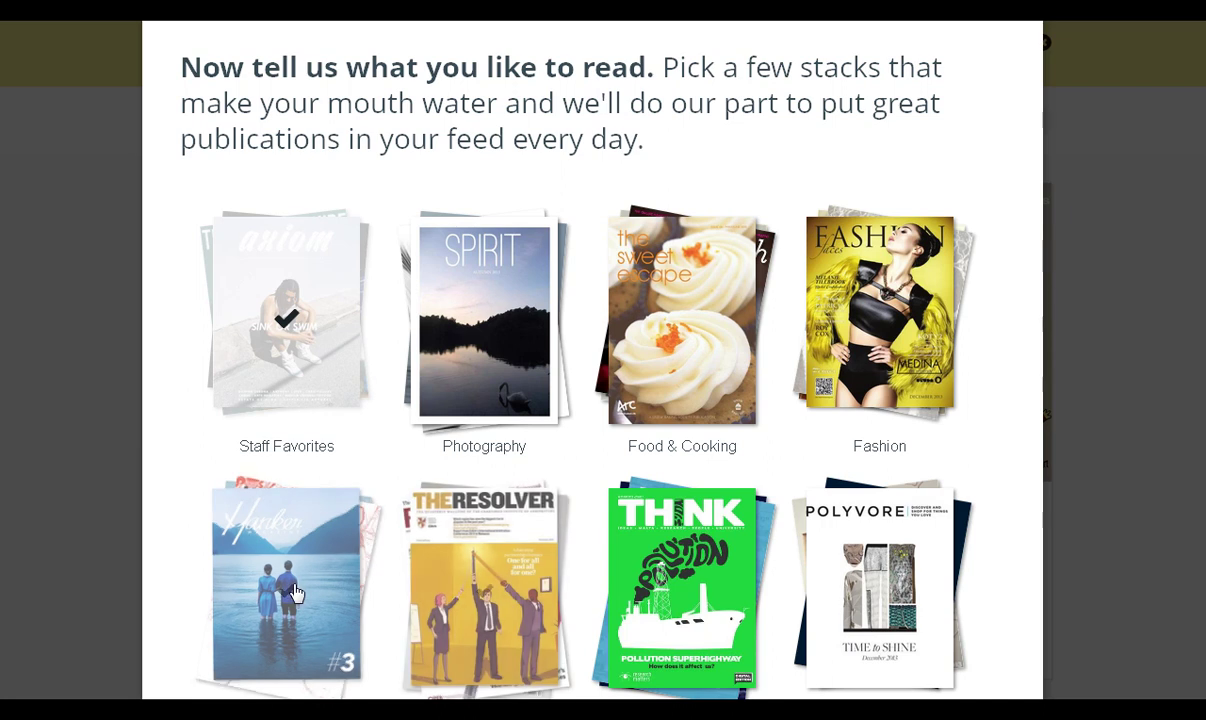
# Step: Add The Resolver (Business) stack to reading interests and finish onboarding with Get Started
pyautogui.click(487, 585)
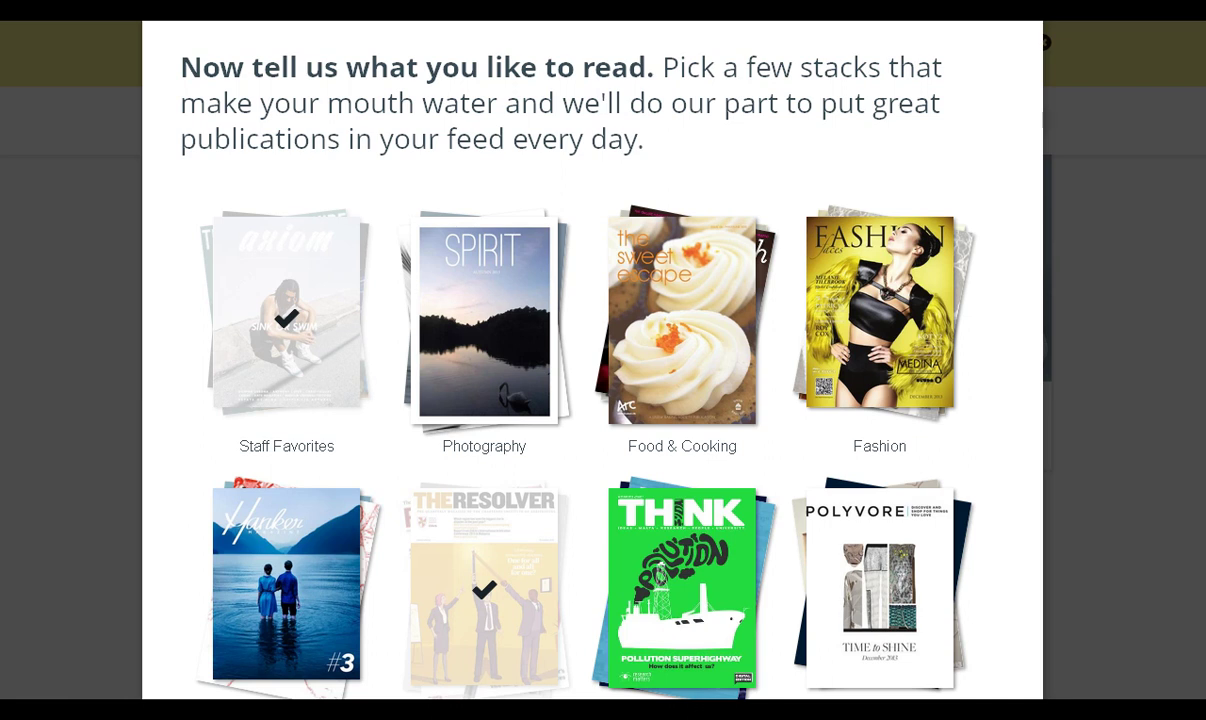
pyautogui.scroll(-1, 592, 360)
pyautogui.scroll(-2, 592, 360)
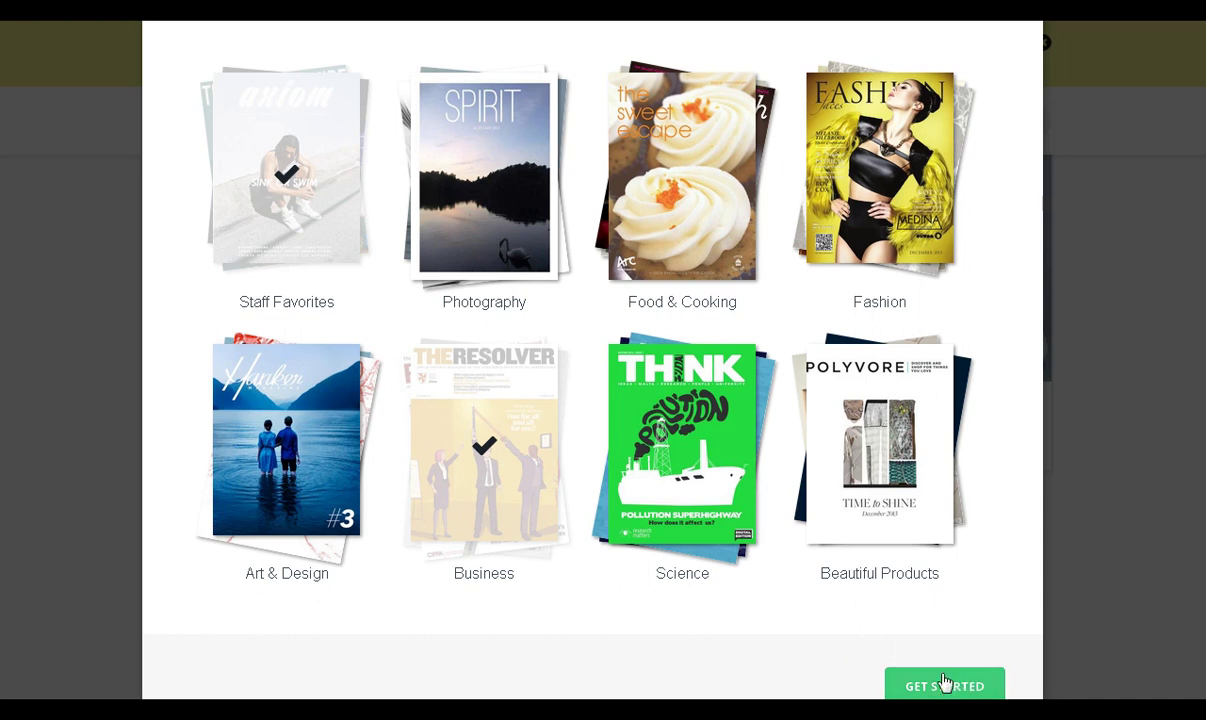
pyautogui.click(945, 683)
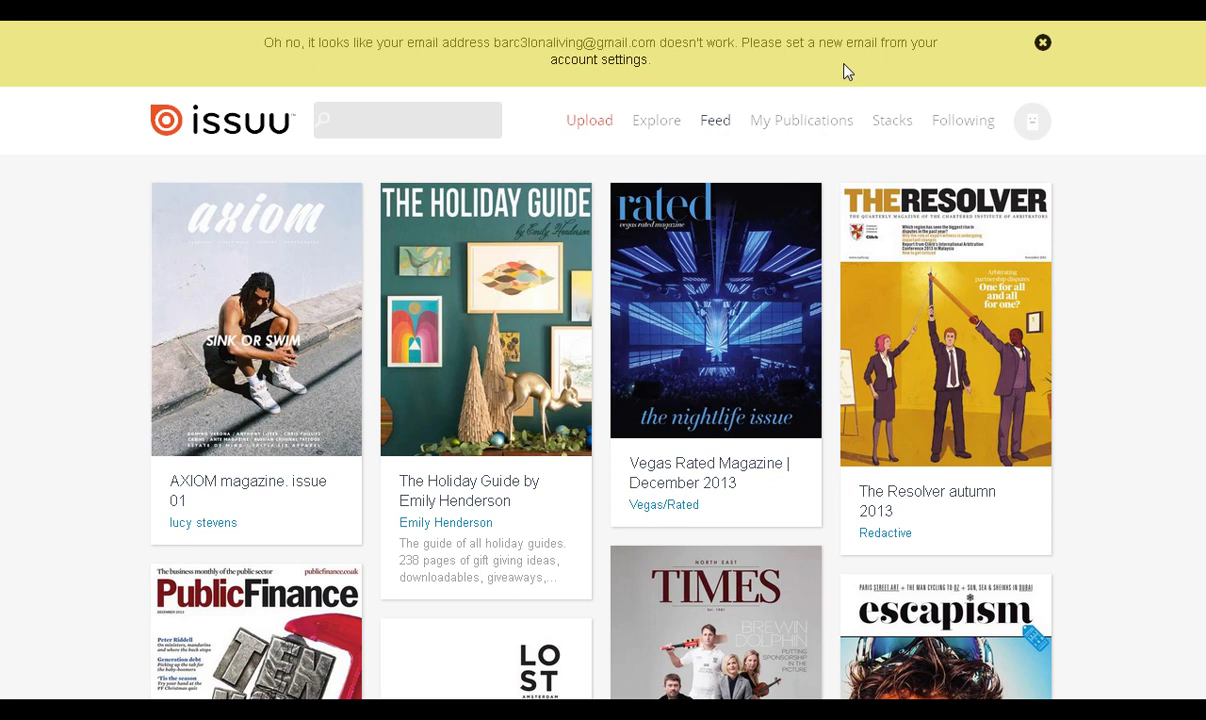
# Step: Dismiss the yellow invalid-email banner and browse down the recommended feed and back up
pyautogui.click(1042, 47)
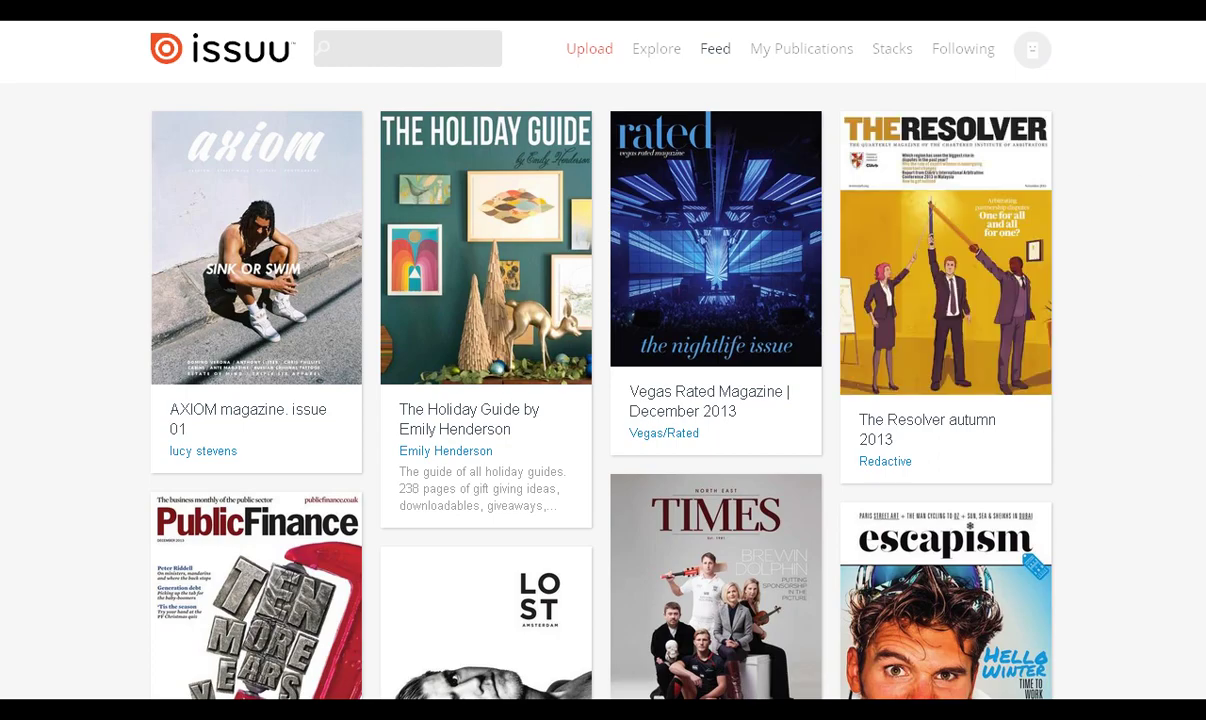
pyautogui.scroll(-5, 600, 390)
pyautogui.scroll(-5, 600, 390)
pyautogui.scroll(-5, 600, 390)
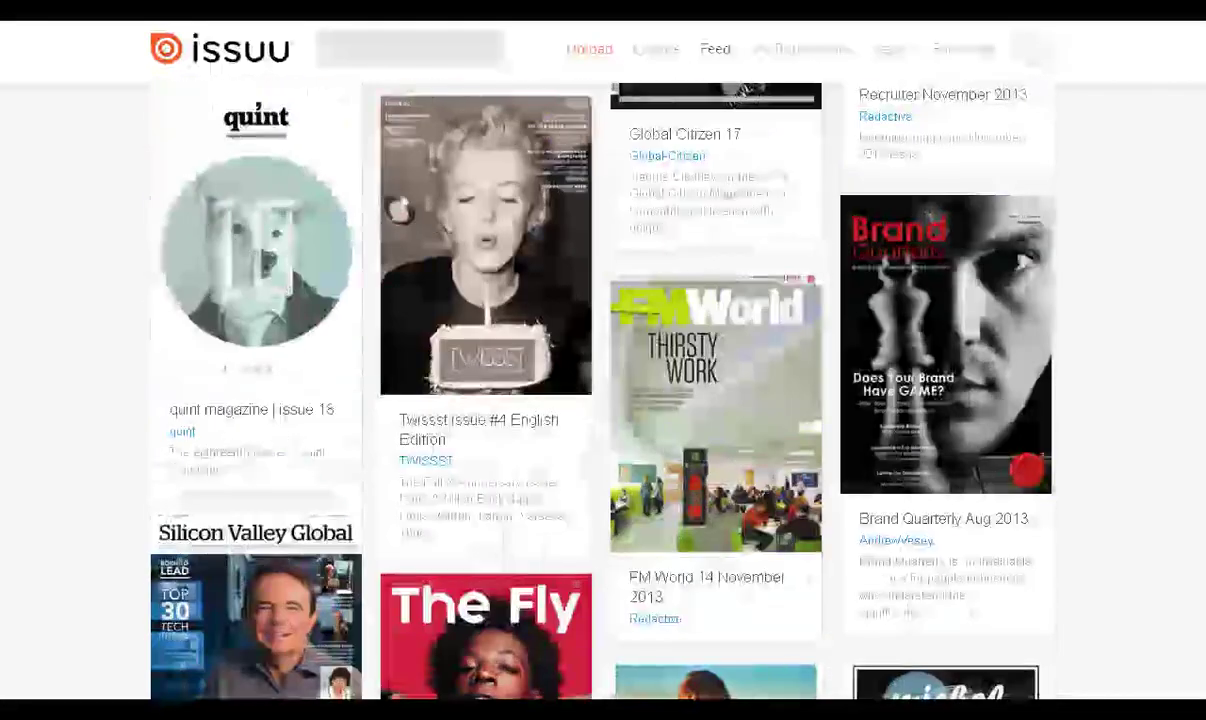
pyautogui.scroll(-5, 600, 390)
pyautogui.scroll(-5, 600, 390)
pyautogui.scroll(-5, 600, 390)
pyautogui.scroll(-5, 600, 390)
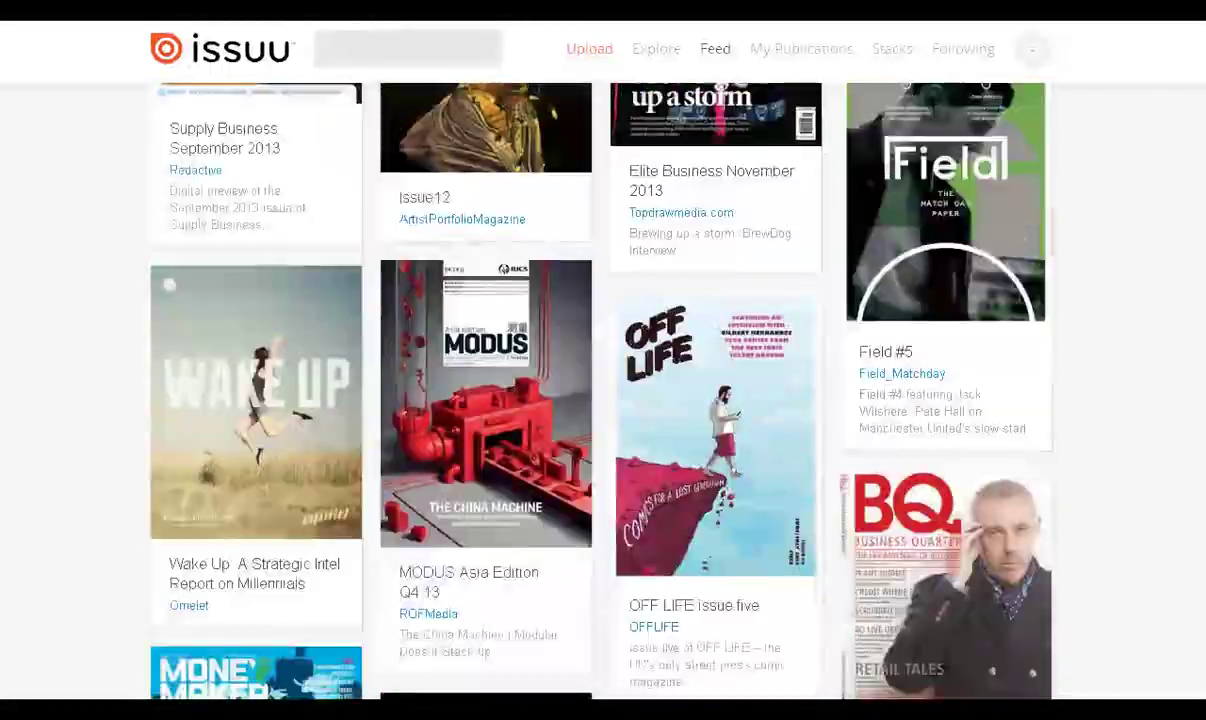
pyautogui.scroll(-5, 600, 390)
pyautogui.scroll(-5, 600, 390)
pyautogui.scroll(-5, 600, 390)
pyautogui.scroll(-5, 600, 390)
pyautogui.scroll(-5, 600, 390)
pyautogui.scroll(-5, 600, 390)
pyautogui.scroll(-5, 600, 390)
pyautogui.scroll(-5, 600, 390)
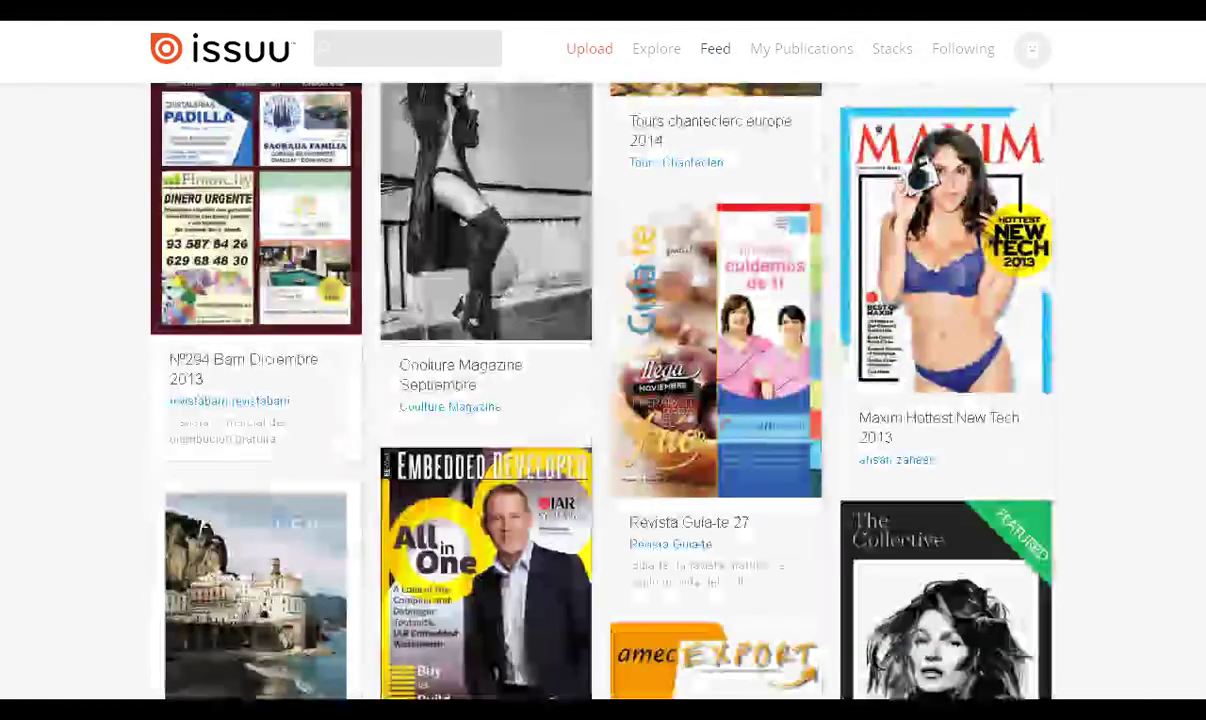
pyautogui.scroll(-5, 600, 390)
pyautogui.scroll(10, 990, 177)
pyautogui.scroll(3, 990, 177)
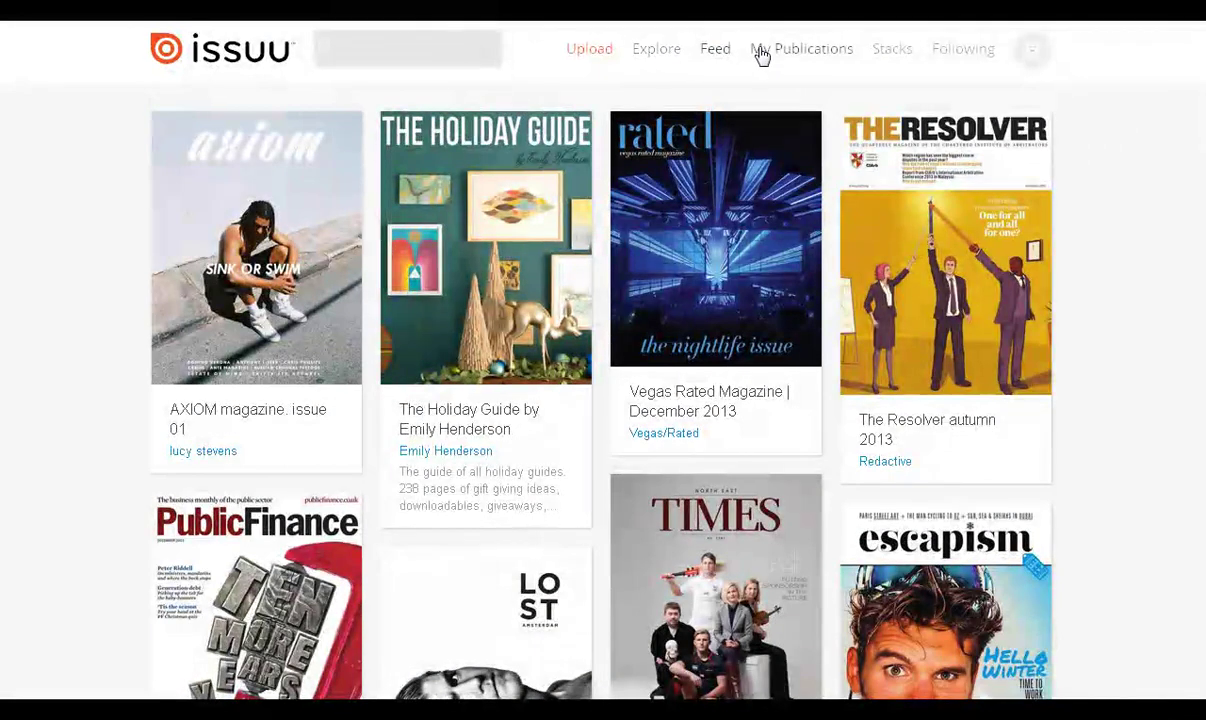
# Step: View the account's own profile page, which shows 0 Stacks
pyautogui.click(813, 52)
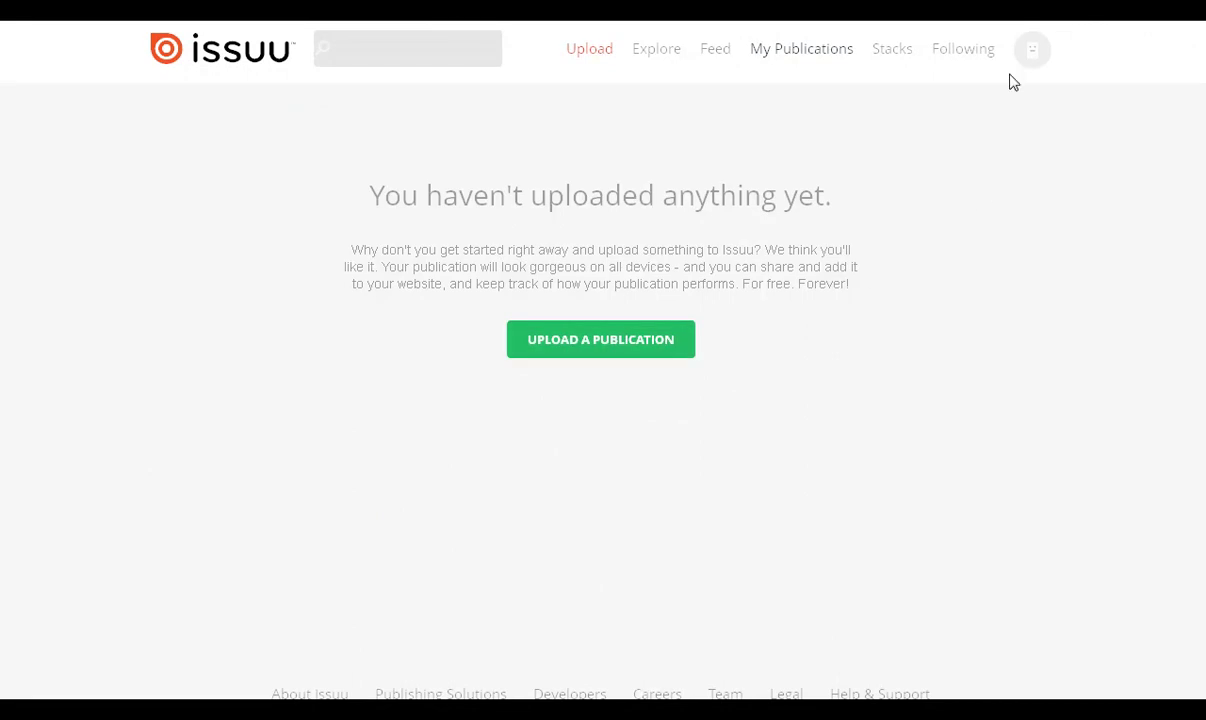
pyautogui.click(1030, 50)
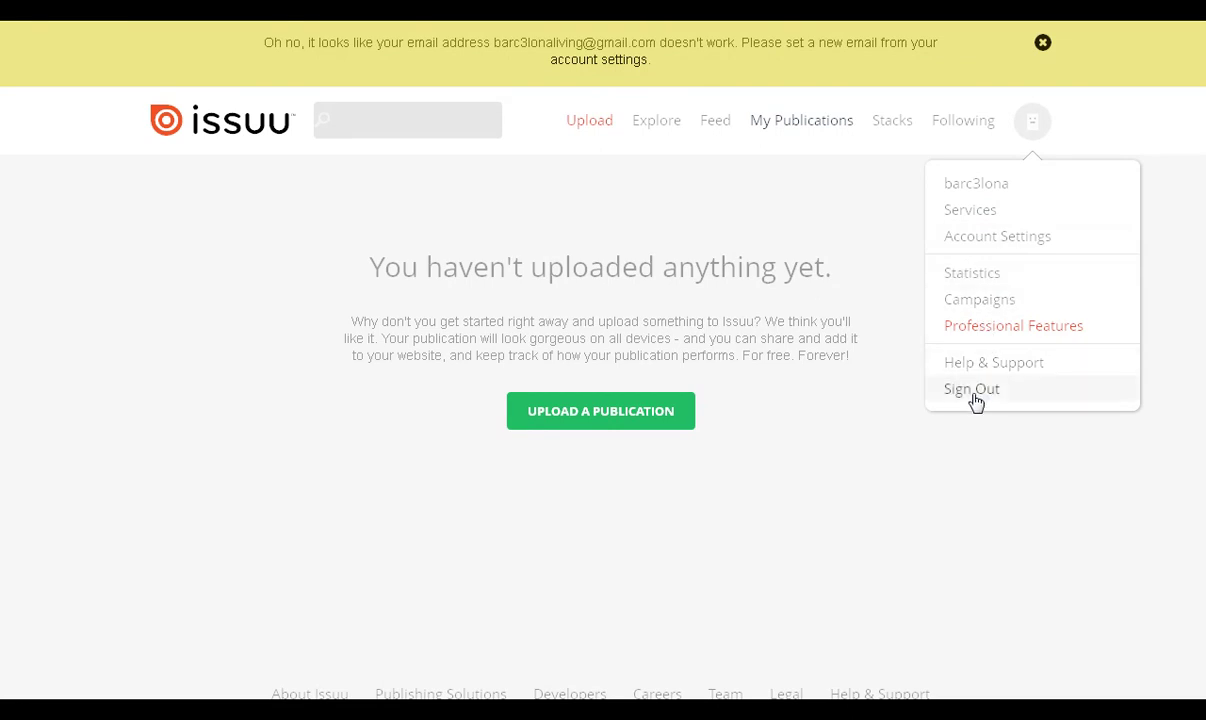
pyautogui.click(975, 184)
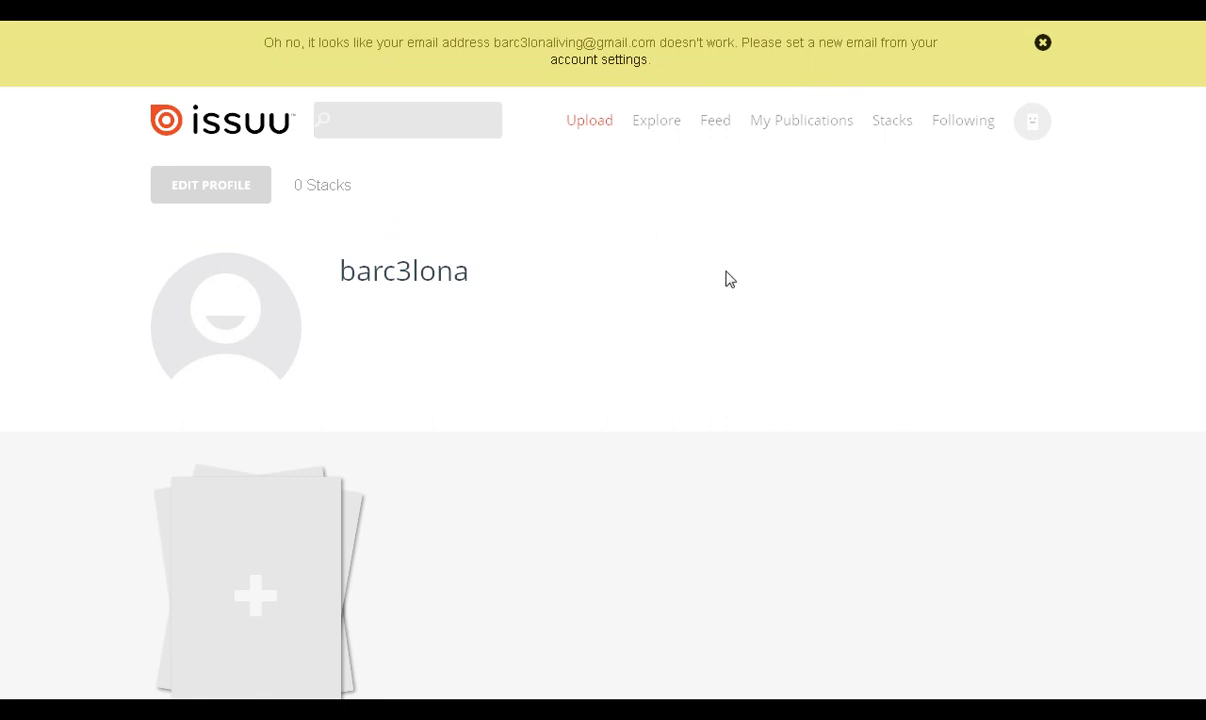
# Step: Dismiss the email notice and go to Account Settings from the avatar menu
pyautogui.click(1030, 128)
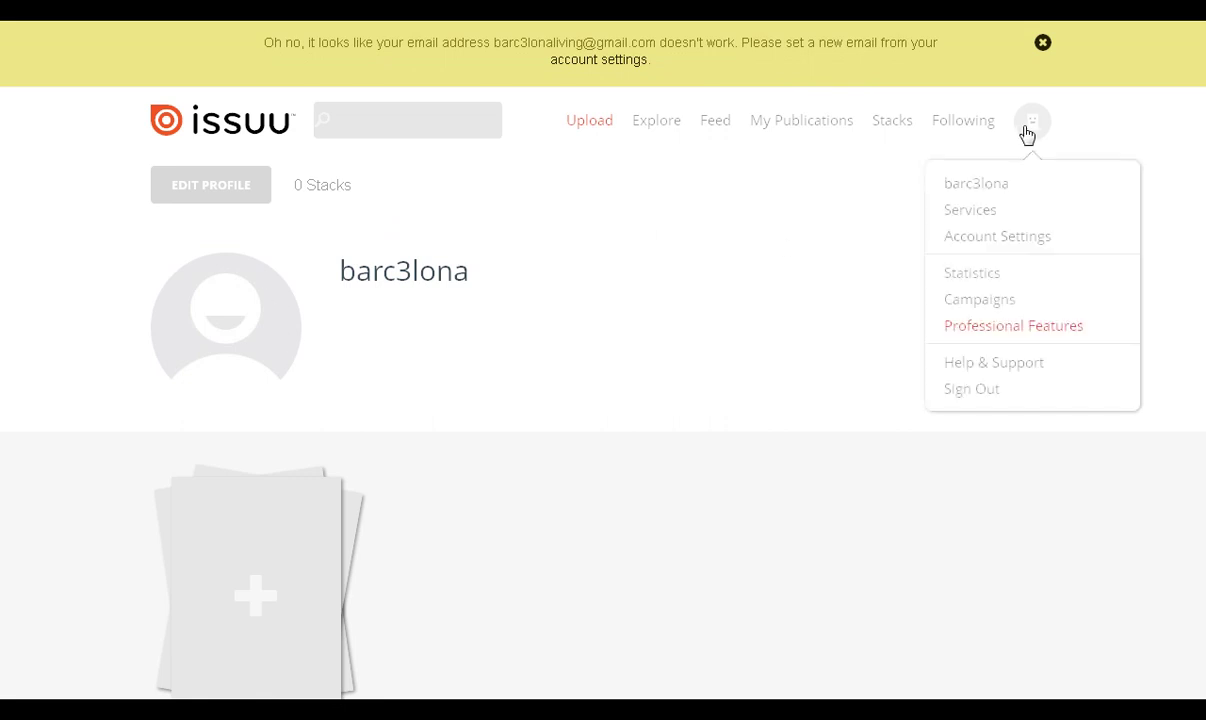
pyautogui.click(1028, 133)
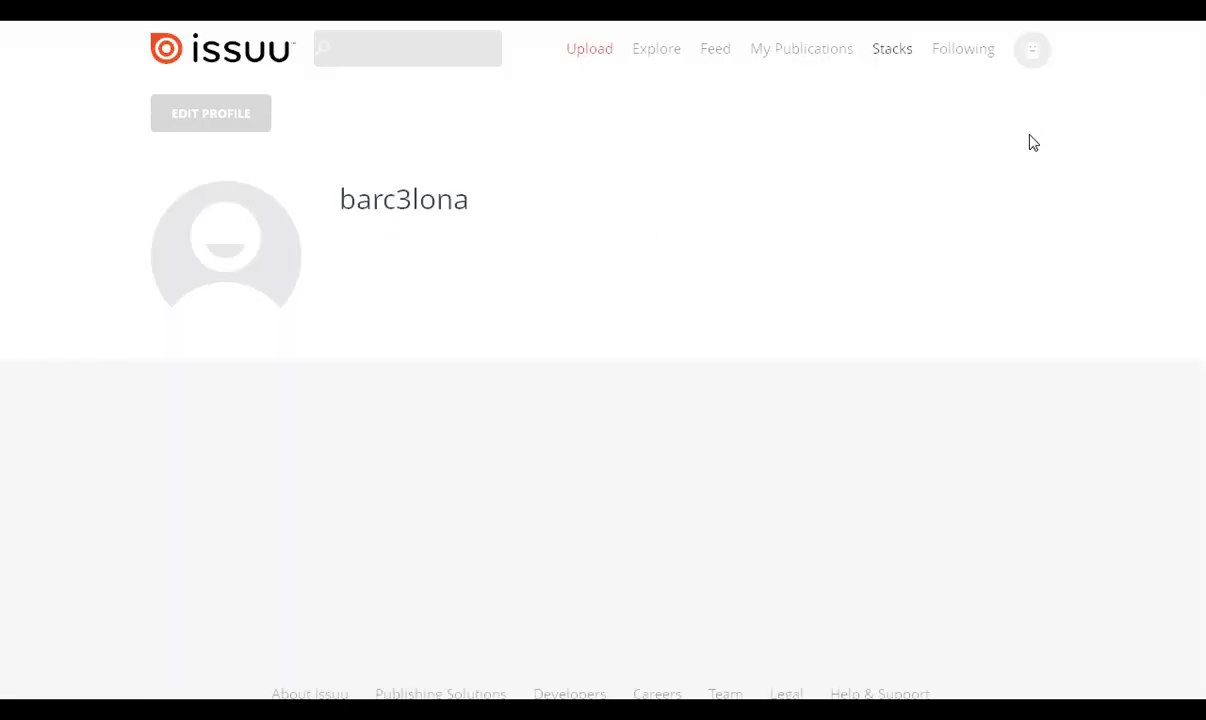
pyautogui.click(1035, 45)
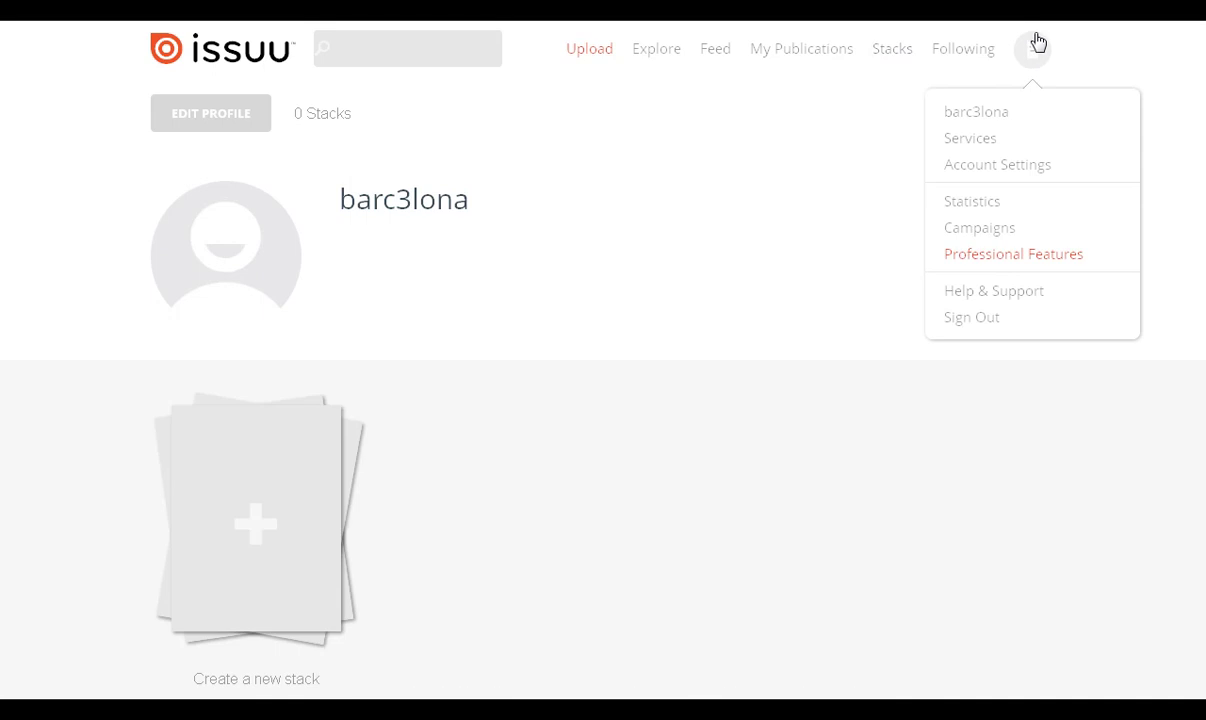
pyautogui.click(998, 166)
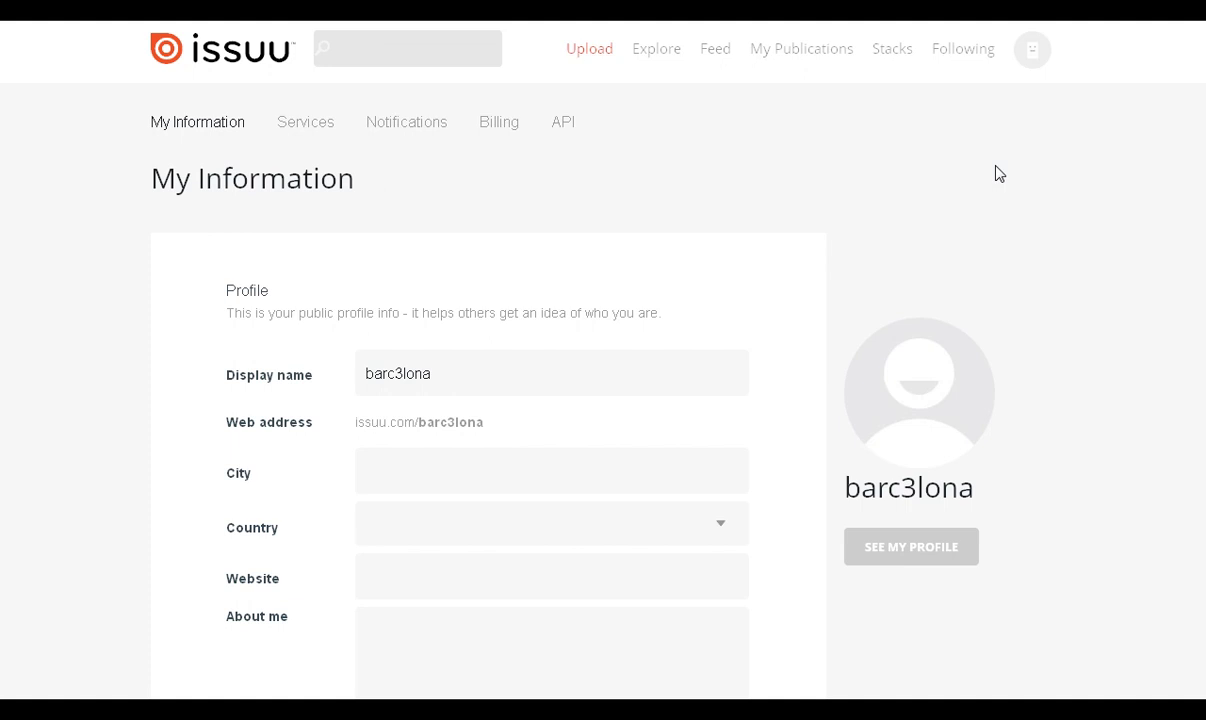
# Step: Set the profile city to Barcelona and the country to Spain
pyautogui.click(511, 476)
pyautogui.write('Barcalona')
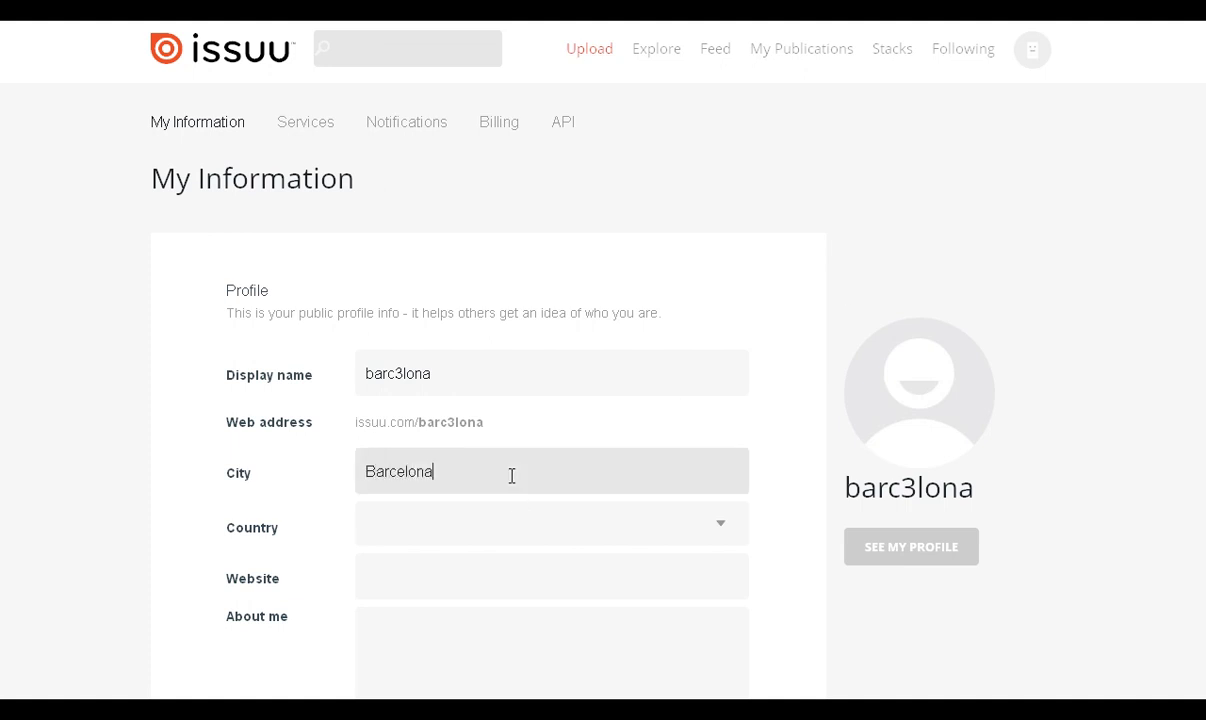
pyautogui.click(722, 527)
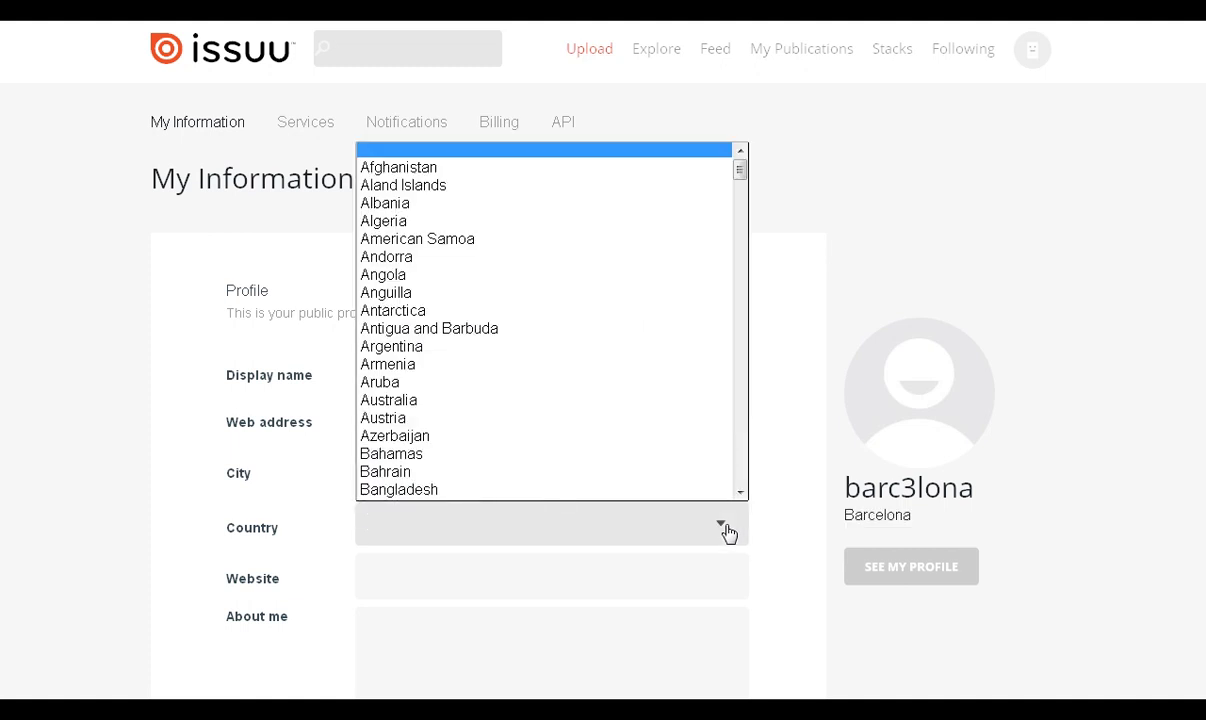
pyautogui.scroll(-3, 735, 485)
pyautogui.scroll(-3, 735, 480)
pyautogui.scroll(-3, 736, 472)
pyautogui.scroll(-3, 735, 470)
pyautogui.scroll(-3, 735, 470)
pyautogui.scroll(-3, 735, 470)
pyautogui.scroll(-3, 735, 470)
pyautogui.scroll(-3, 737, 470)
pyautogui.scroll(-5, 737, 470)
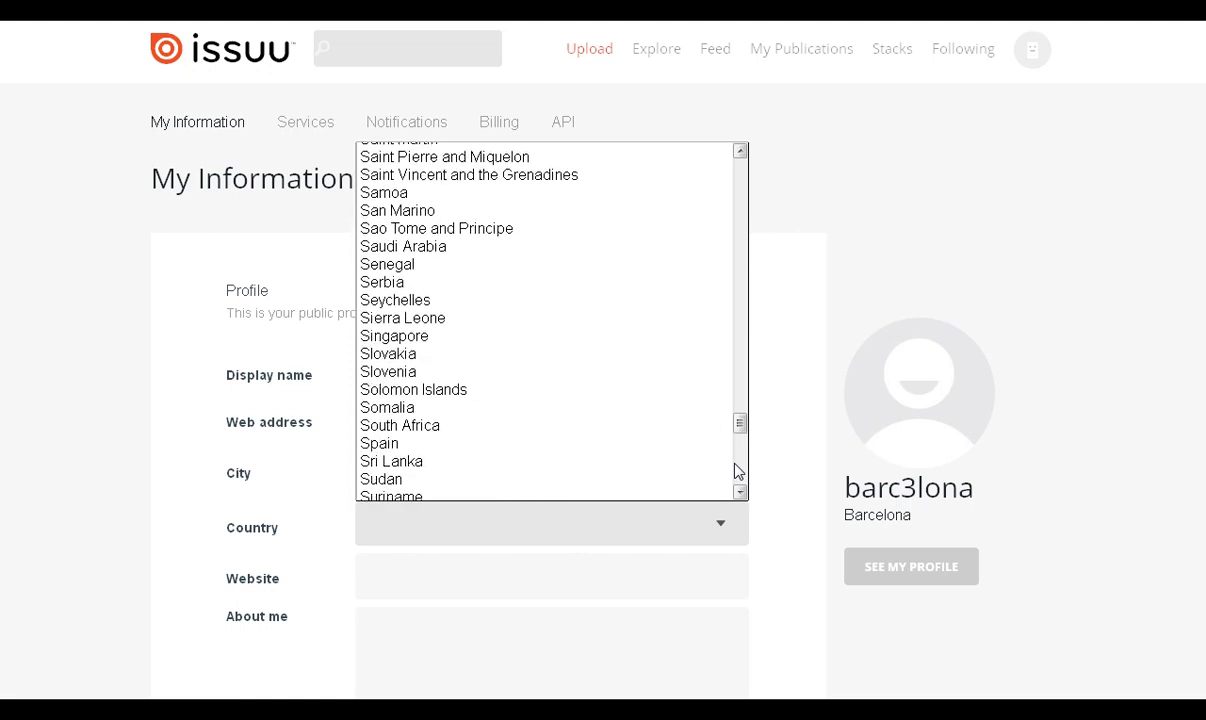
pyautogui.click(423, 446)
pyautogui.click(466, 577)
pyautogui.write('http://www.barc3lona.com')
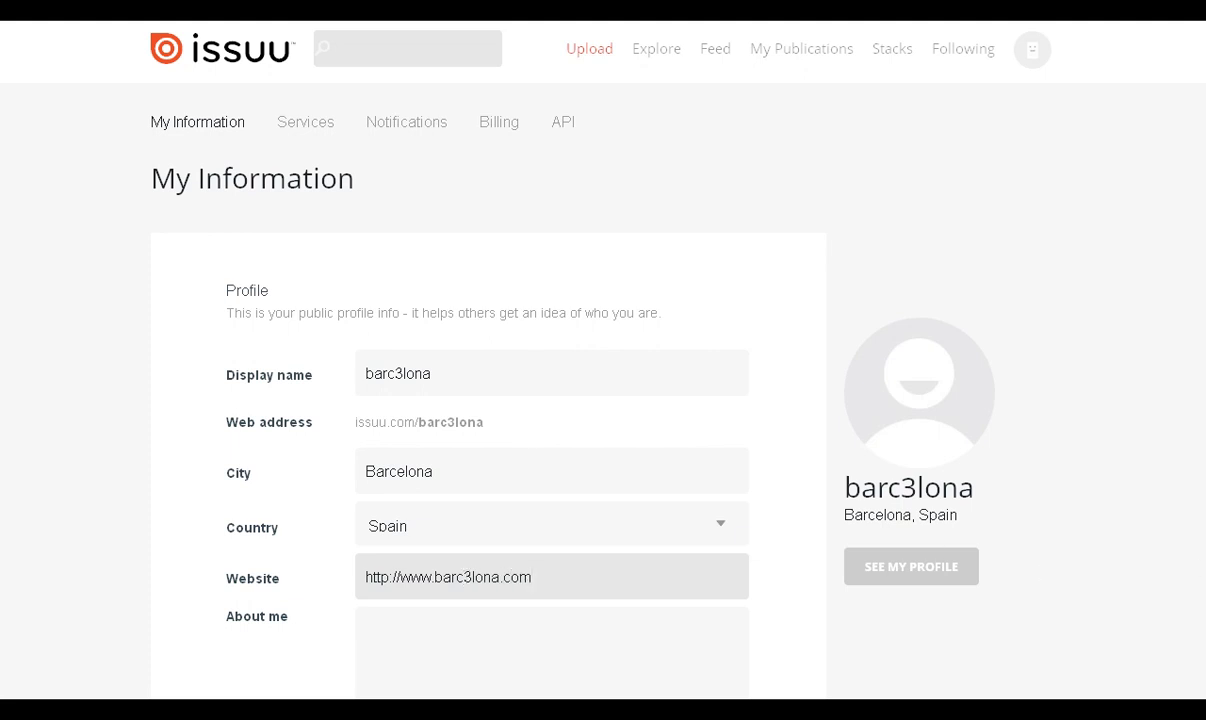
pyautogui.click(463, 648)
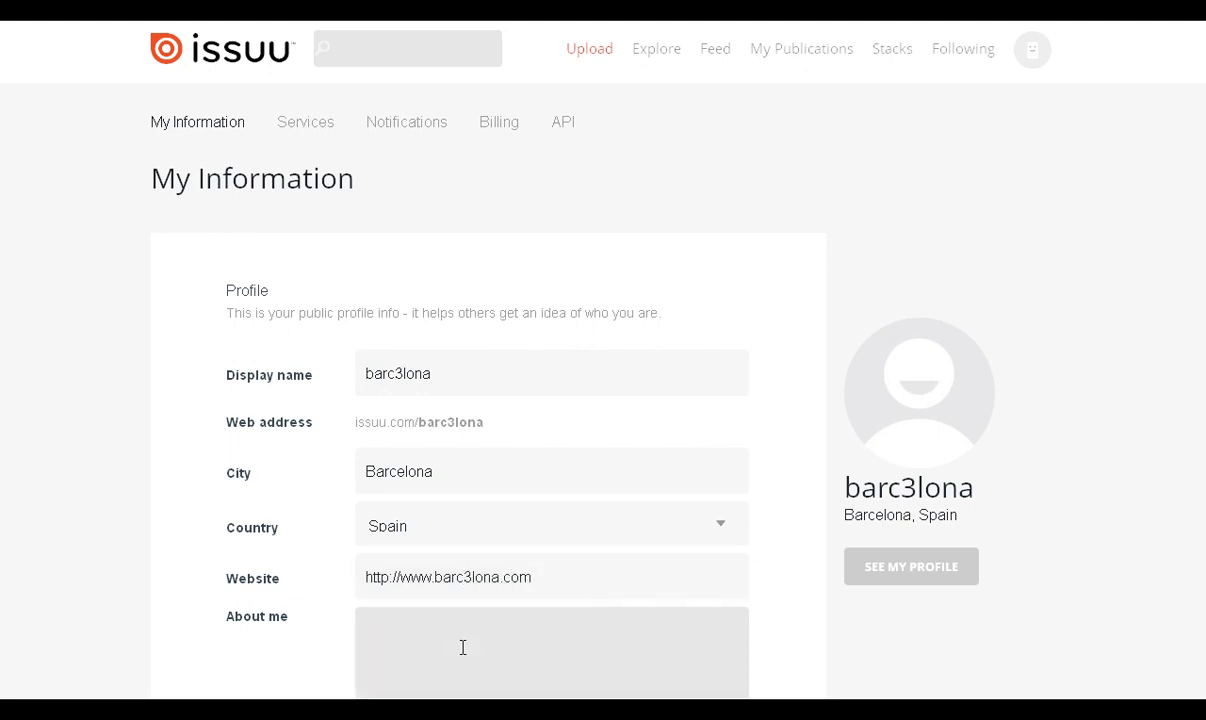
pyautogui.write('Barcelon')
pyautogui.press('BackSpace')
pyautogui.press('BackSpace')
pyautogui.press('BackSpace')
pyautogui.press('BackSpace')
pyautogui.write('3lona Servicios Calidad y Garantias')
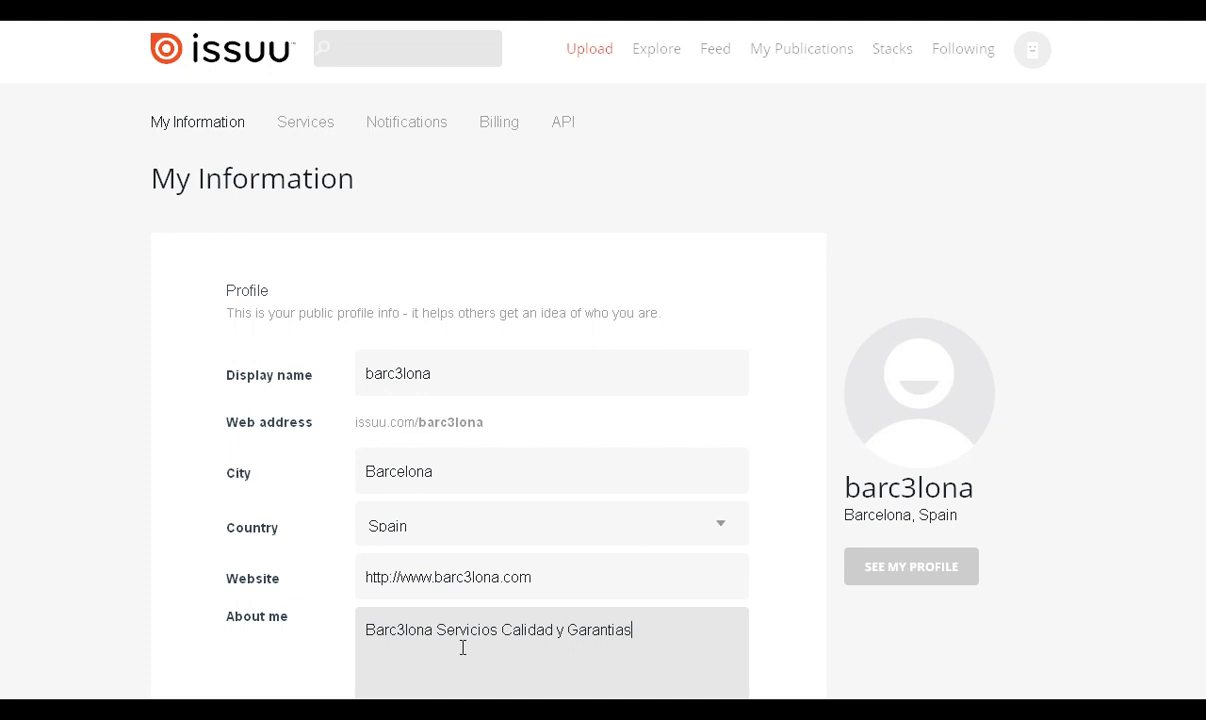
# Step: Keep the profile type set to Personal
pyautogui.scroll(-2, 650, 560)
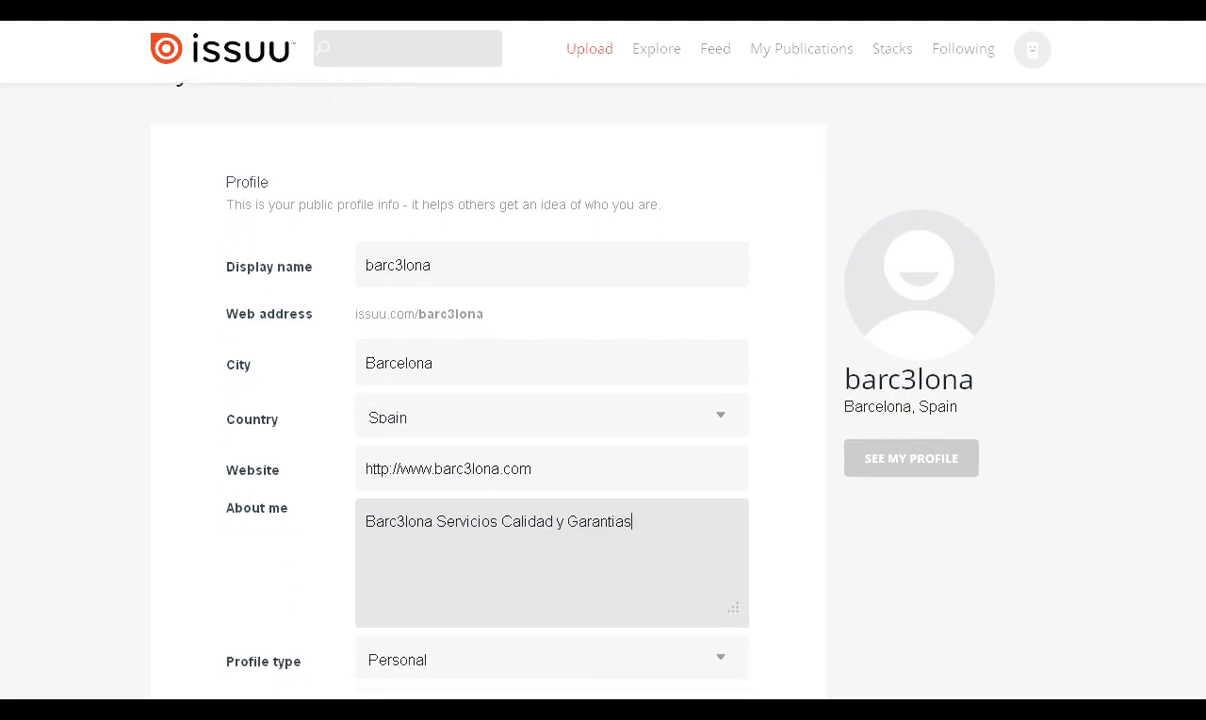
pyautogui.click(650, 578)
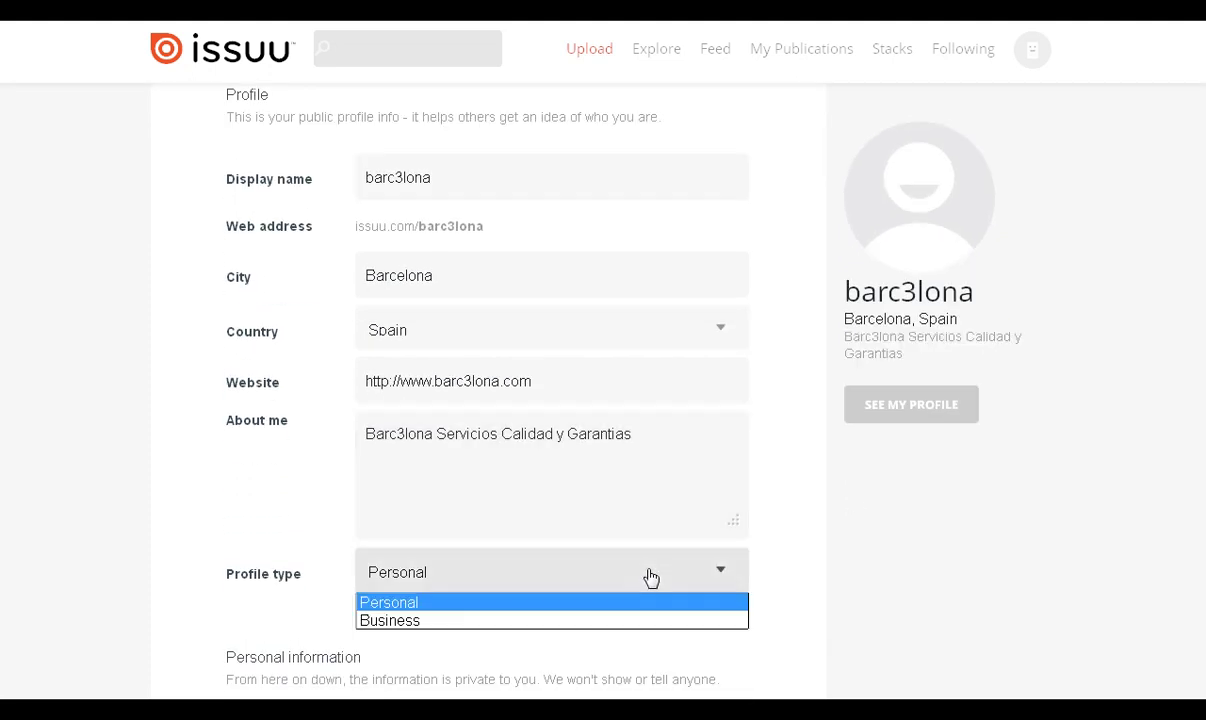
pyautogui.click(570, 604)
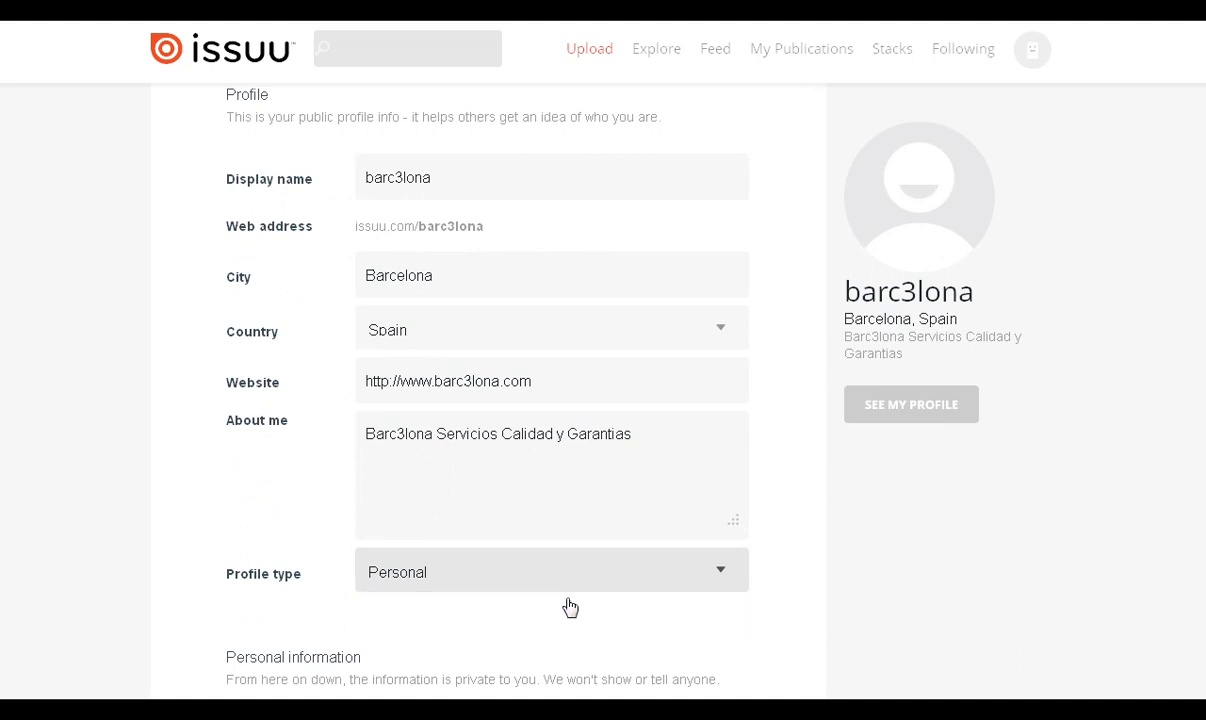
# Step: Fill in the first and last name and save the profile changes
pyautogui.scroll(-3, 1120, 490)
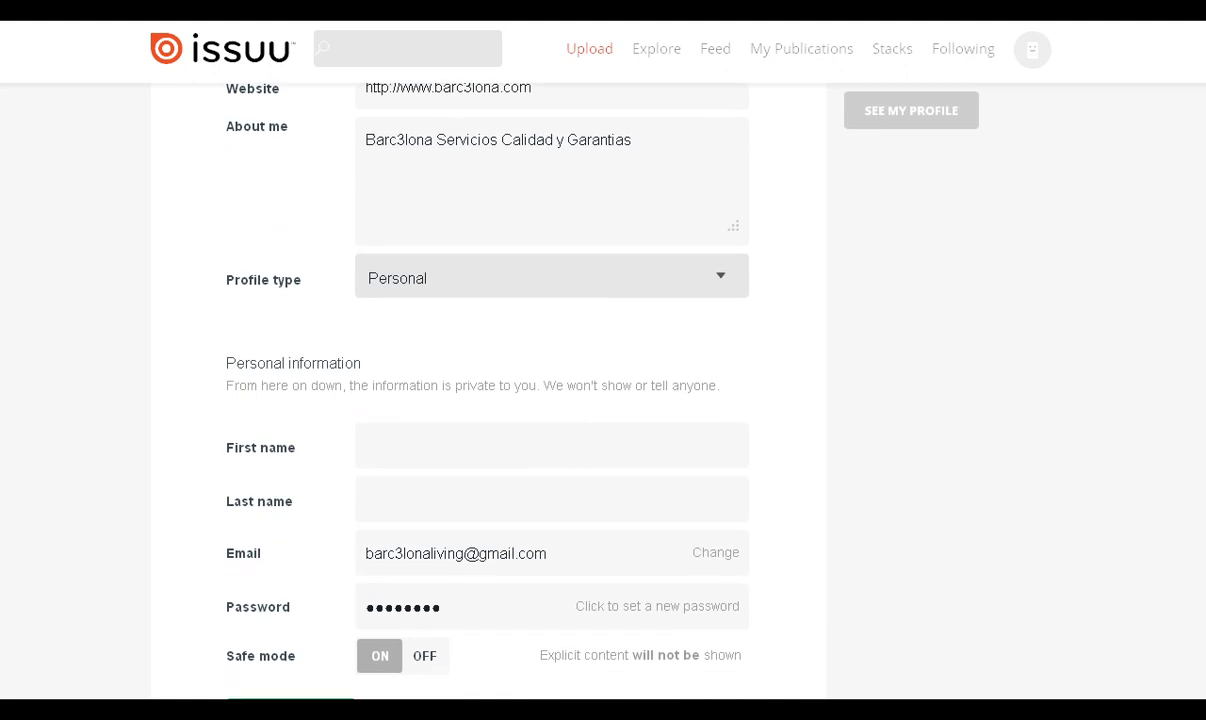
pyautogui.scroll(-1, 540, 390)
pyautogui.click(504, 384)
pyautogui.write('Barc3lona')
pyautogui.press('Tab')
pyautogui.write('Living')
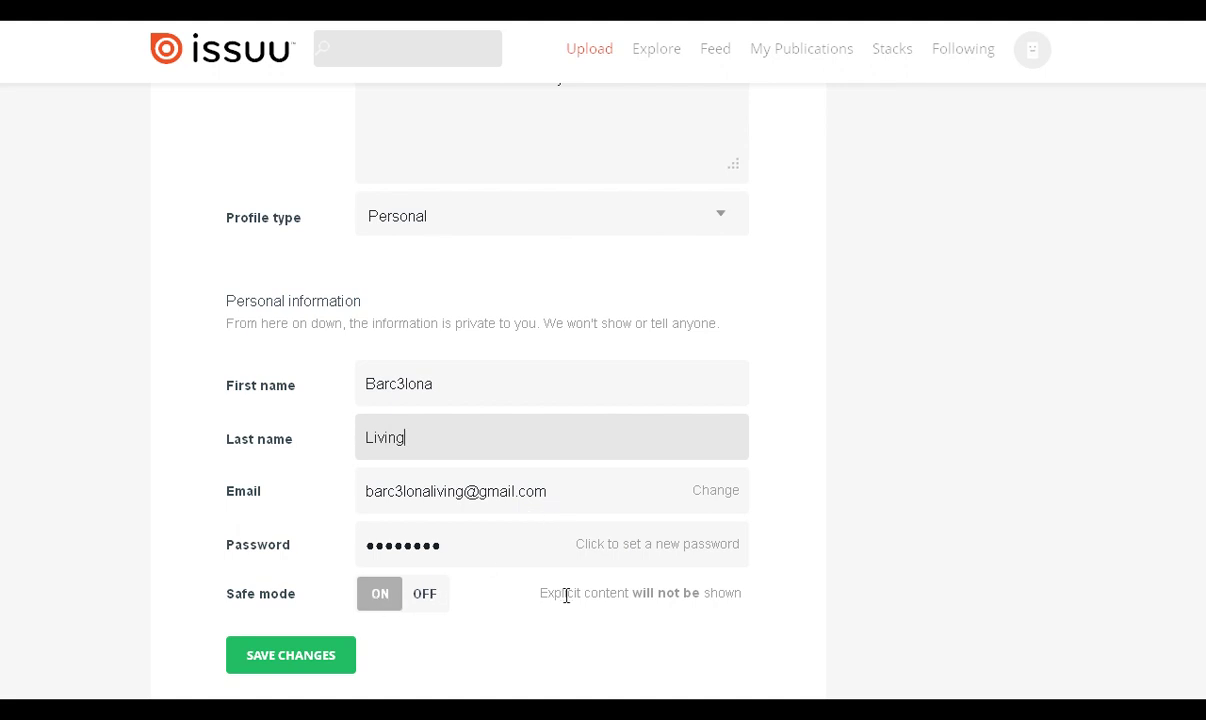
pyautogui.click(288, 656)
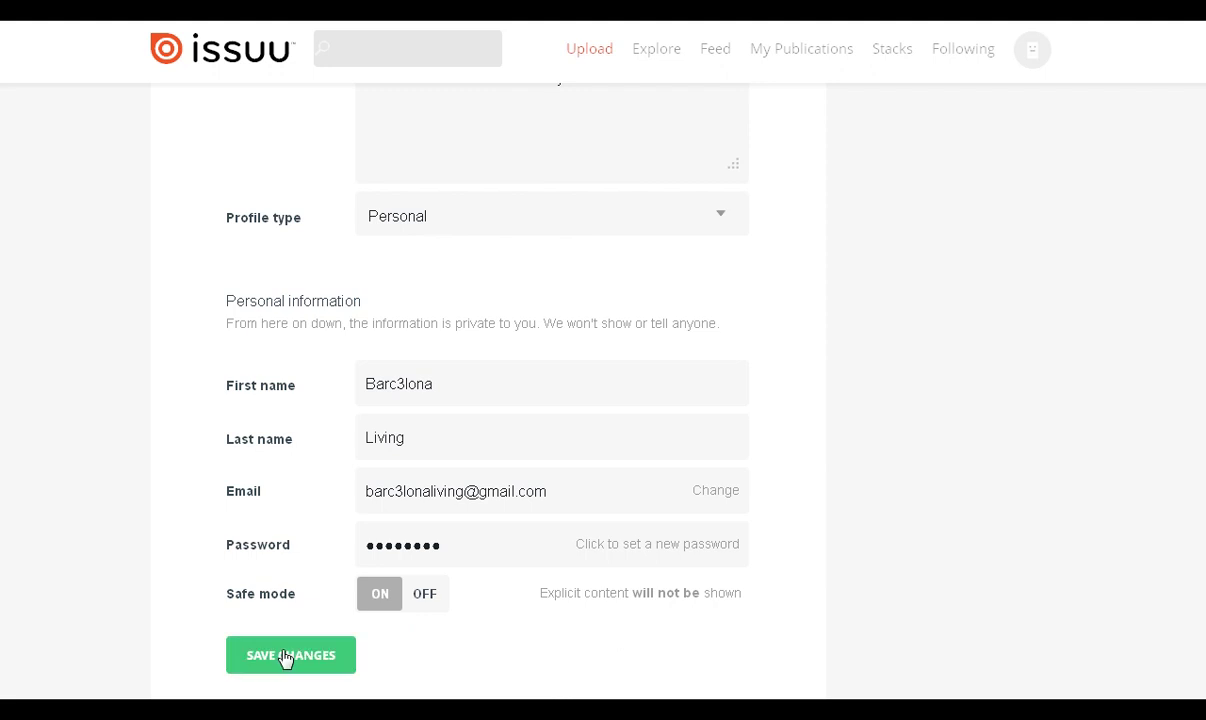
pyautogui.click(1033, 50)
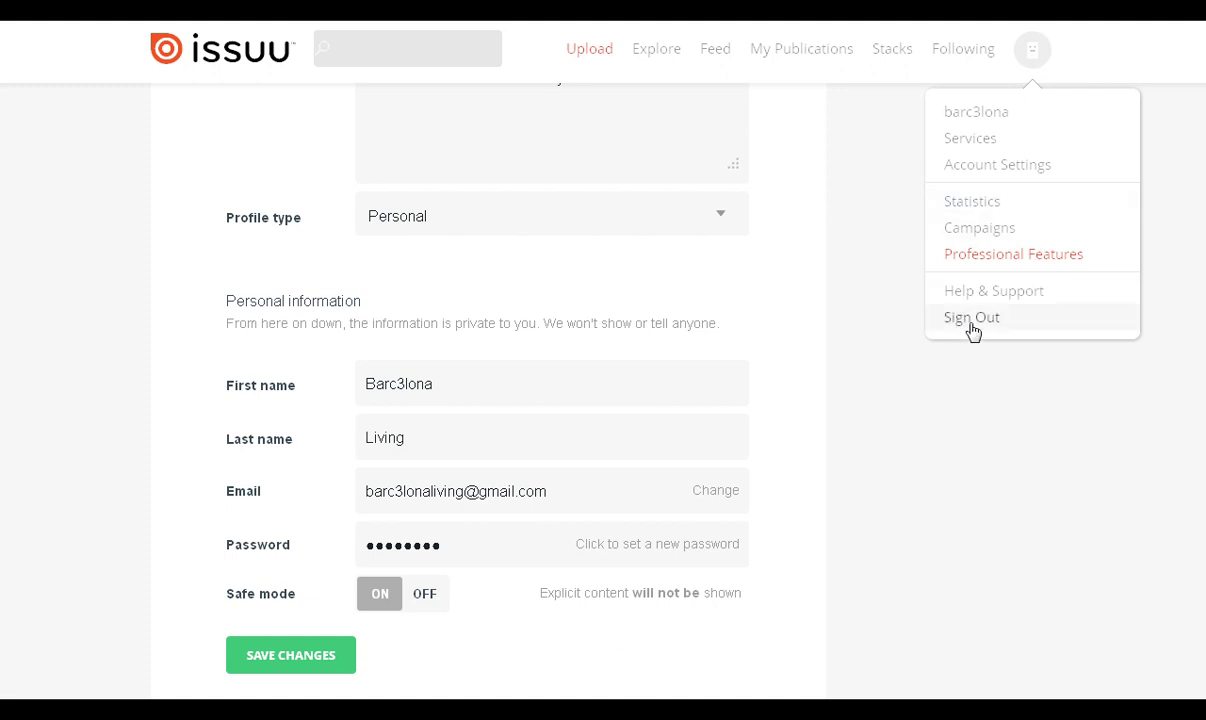